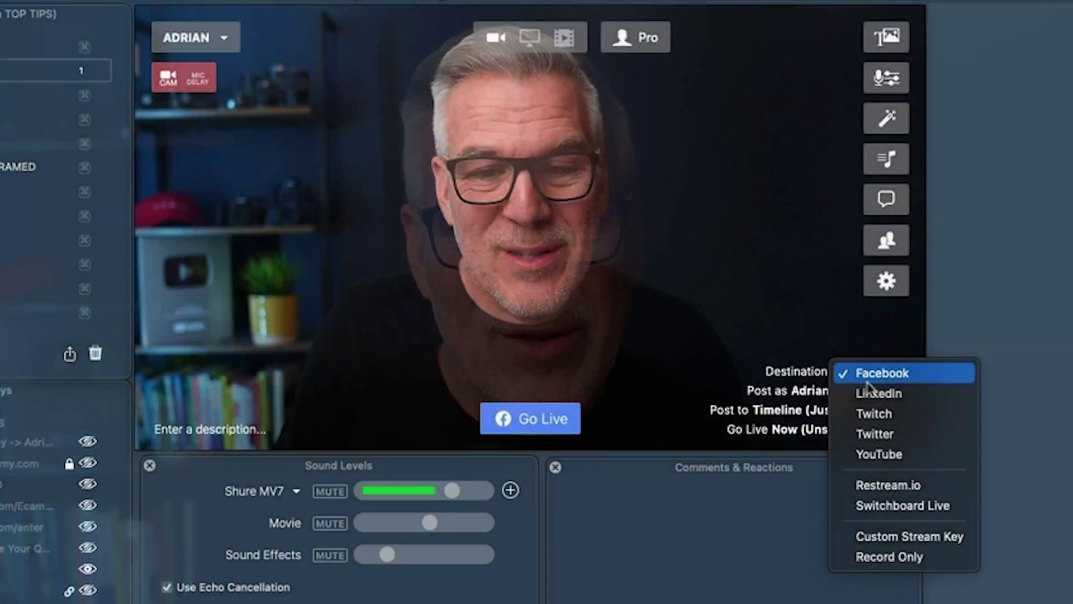
Step: Confirm LinkedIn as the Ecamm Live stream destination
{"action": "key", "text": "Return"}
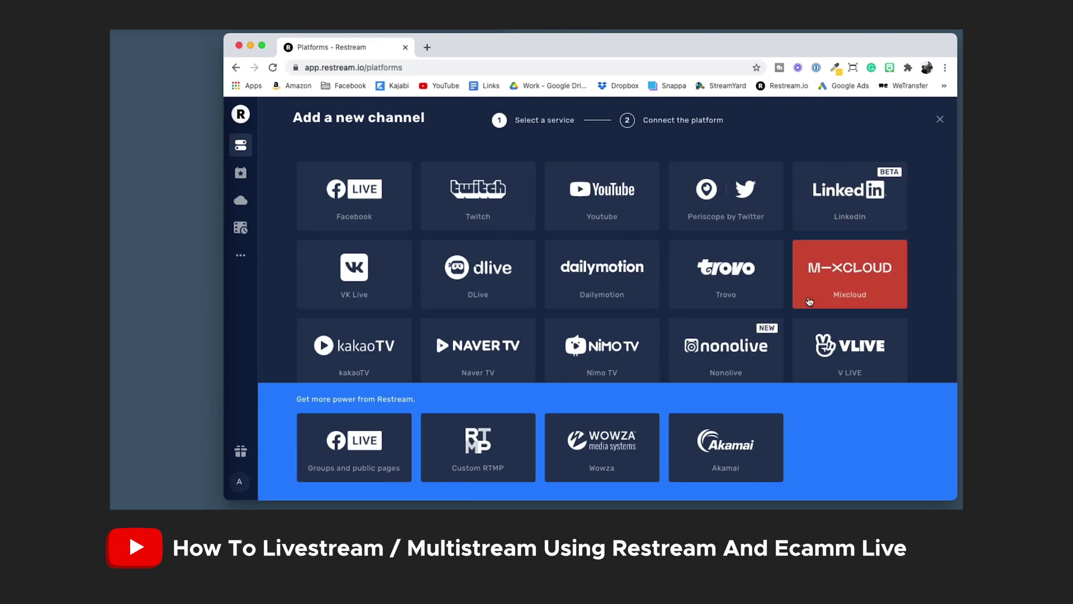
{"action": "scroll", "coordinate": [592, 347], "scroll_direction": "down", "scroll_amount": 1}
{"action": "scroll", "coordinate": [591, 347], "scroll_direction": "down", "scroll_amount": 6}
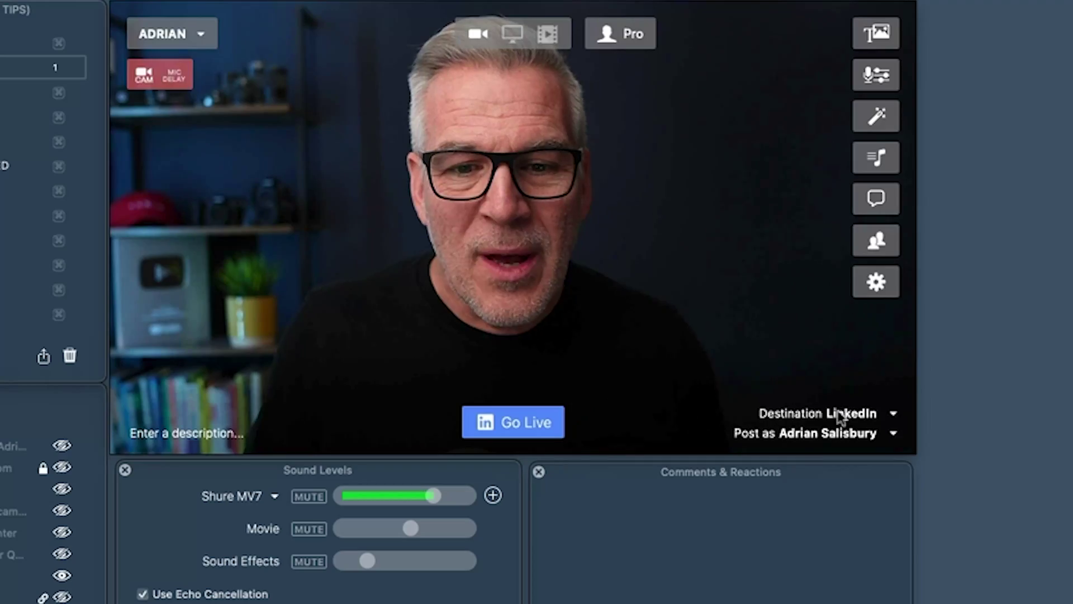
Step: Switch the Ecamm Live destination to Restream.io and create a new Restream event from the Go Live menu
{"action": "left_click", "coordinate": [844, 414]}
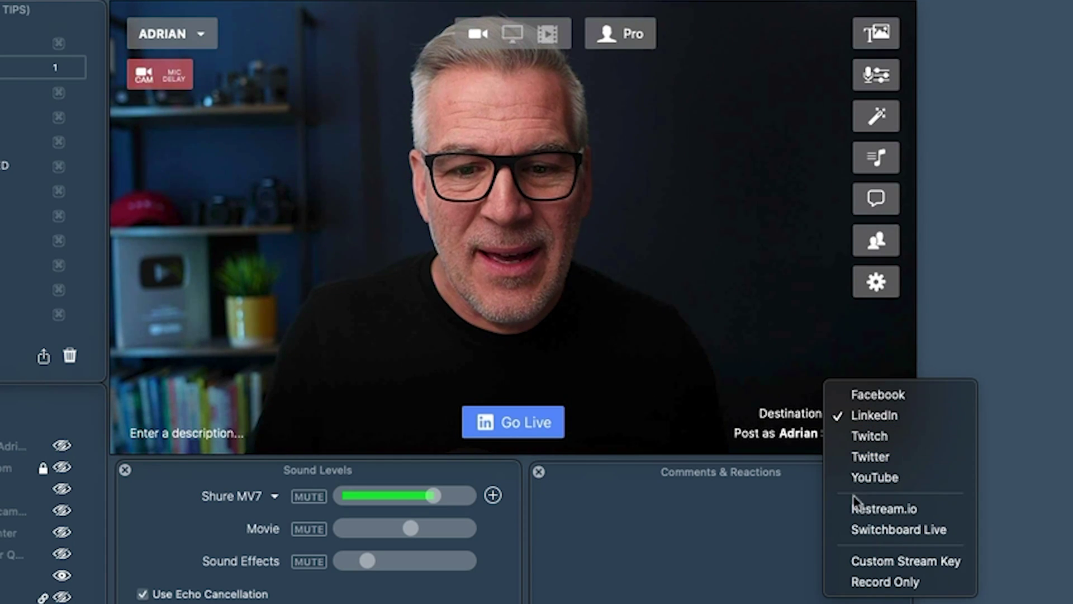
{"action": "left_click", "coordinate": [856, 510]}
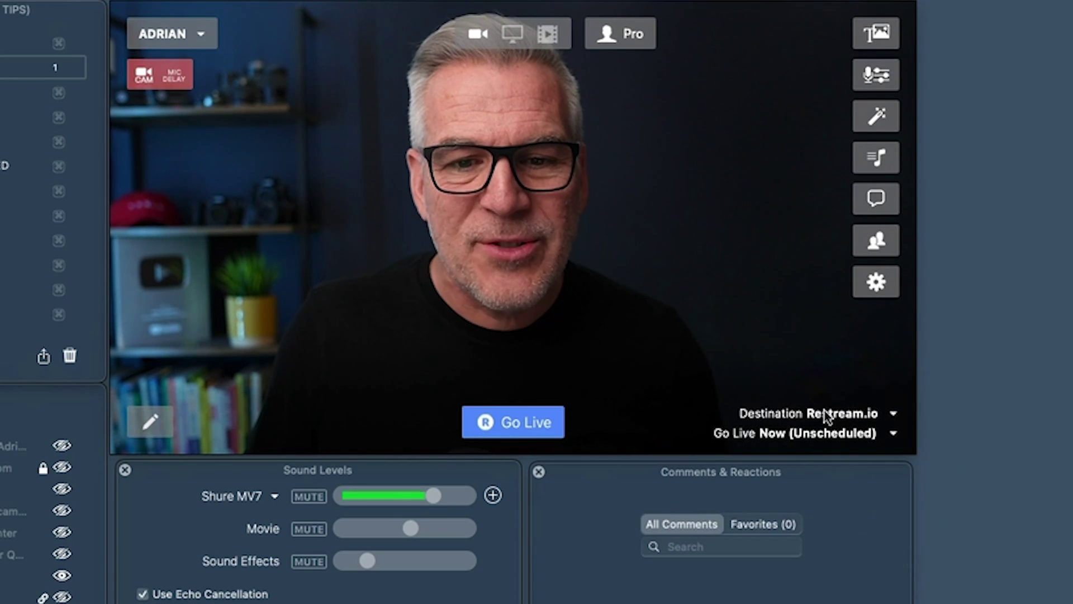
{"action": "left_click", "coordinate": [893, 433]}
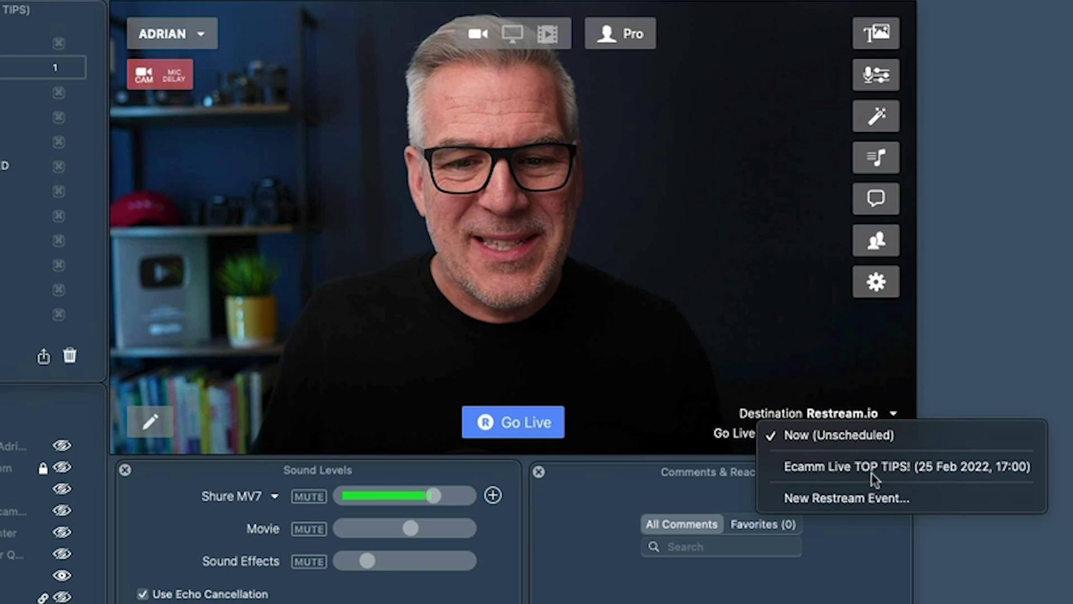
{"action": "left_click", "coordinate": [833, 498]}
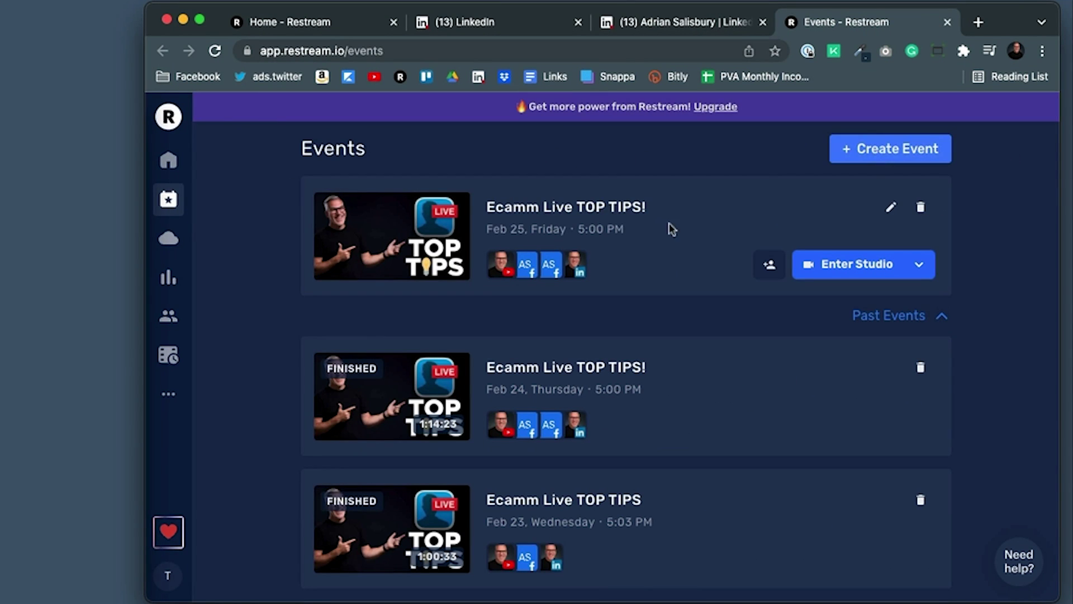
Step: Create a new Restream event and pick its streaming option card to reach the details form
{"action": "left_click", "coordinate": [875, 151]}
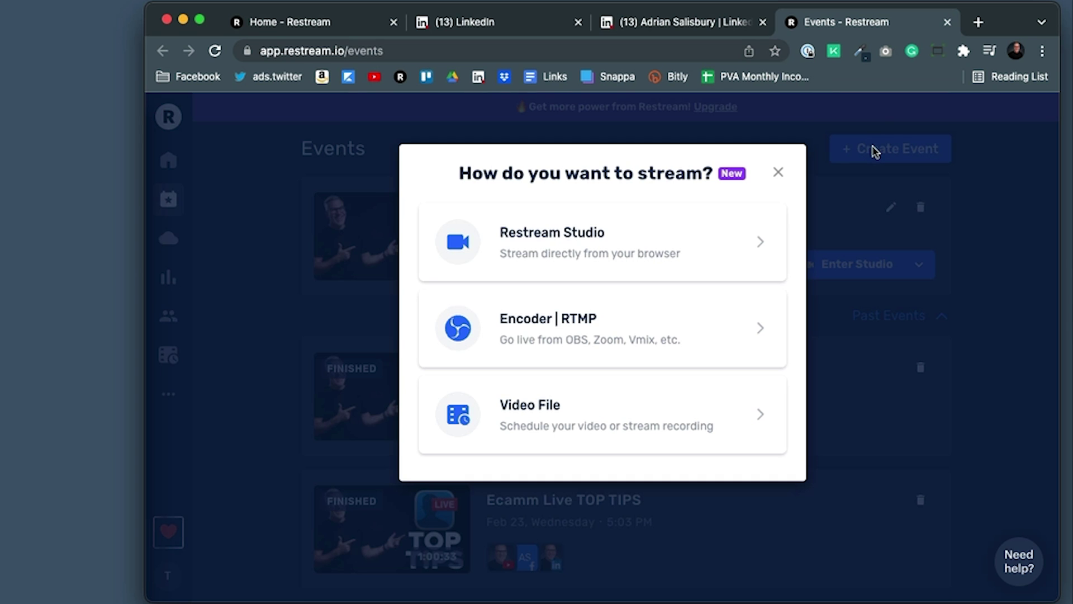
{"action": "left_click", "coordinate": [547, 241]}
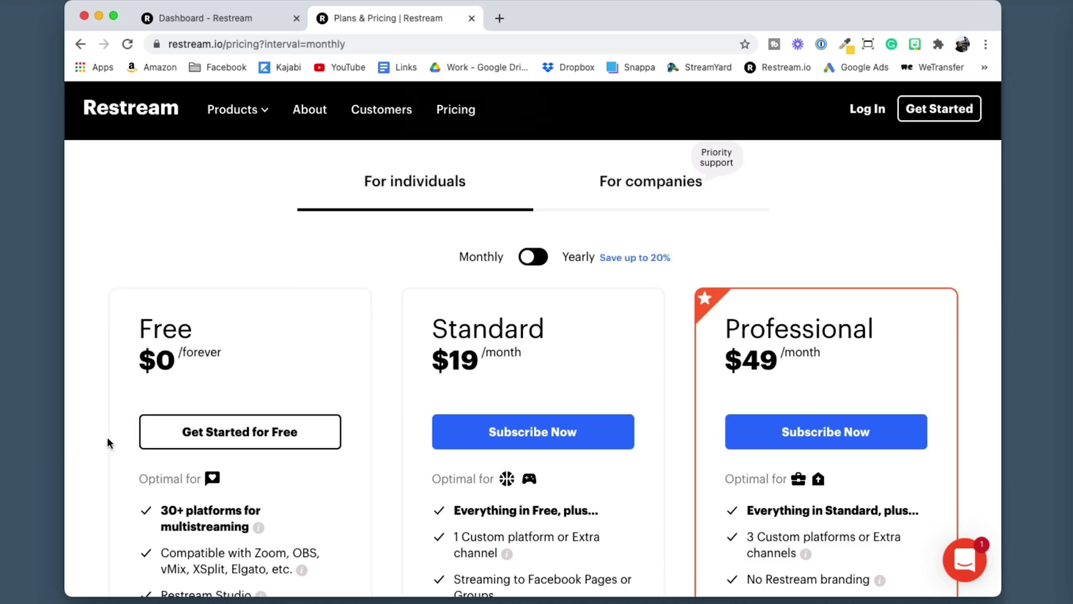
Step: Look over the pricing page, then enter 'First' into the event's Title field
{"action": "scroll", "coordinate": [107, 438], "scroll_direction": "down", "scroll_amount": 2}
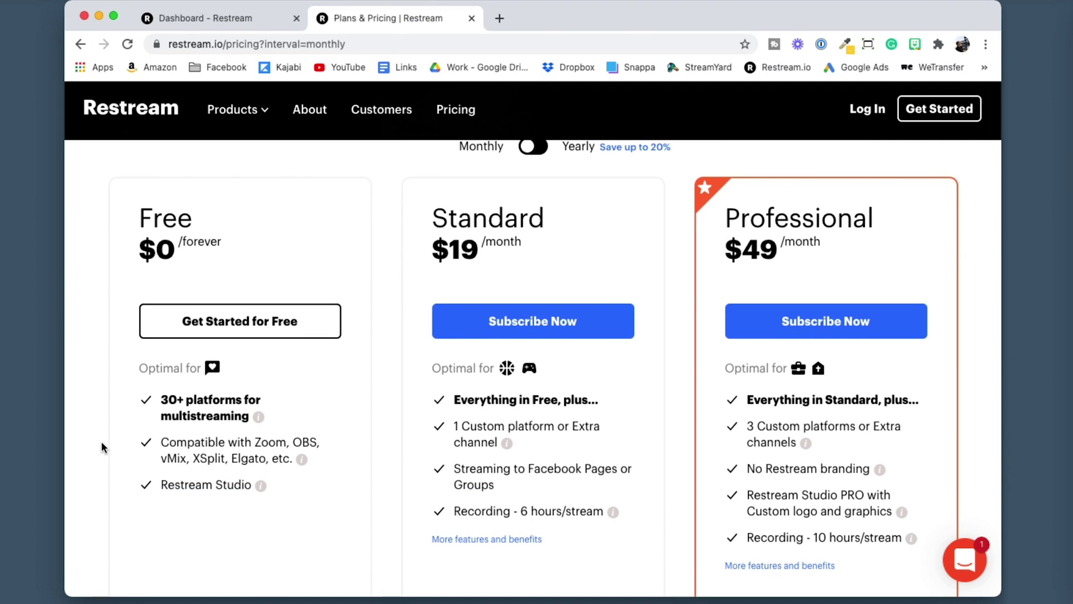
{"action": "scroll", "coordinate": [101, 443], "scroll_direction": "down", "scroll_amount": 10}
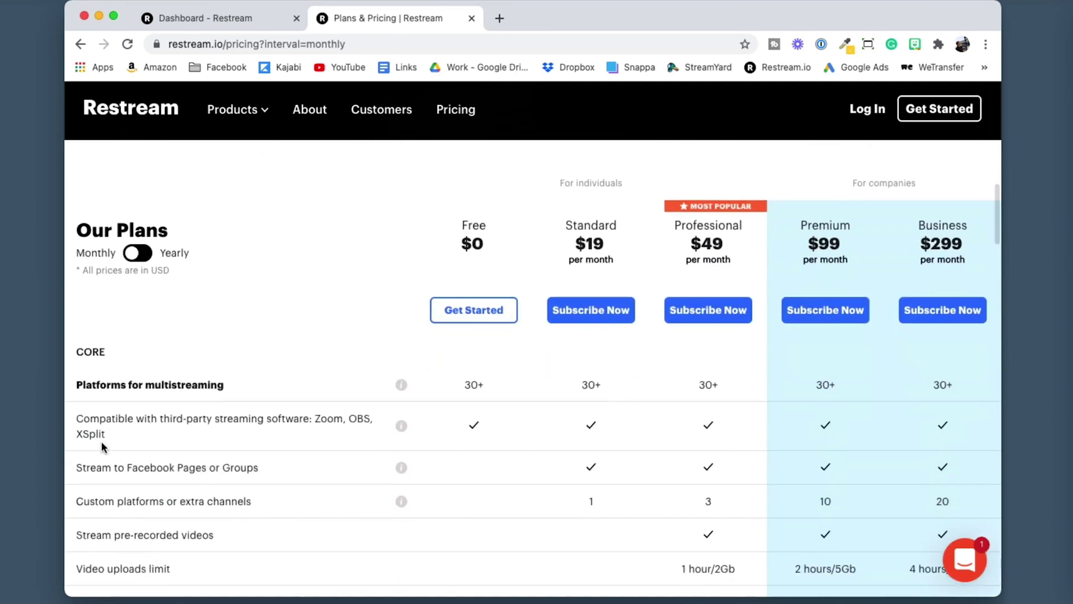
{"action": "scroll", "coordinate": [102, 441], "scroll_direction": "down", "scroll_amount": 2}
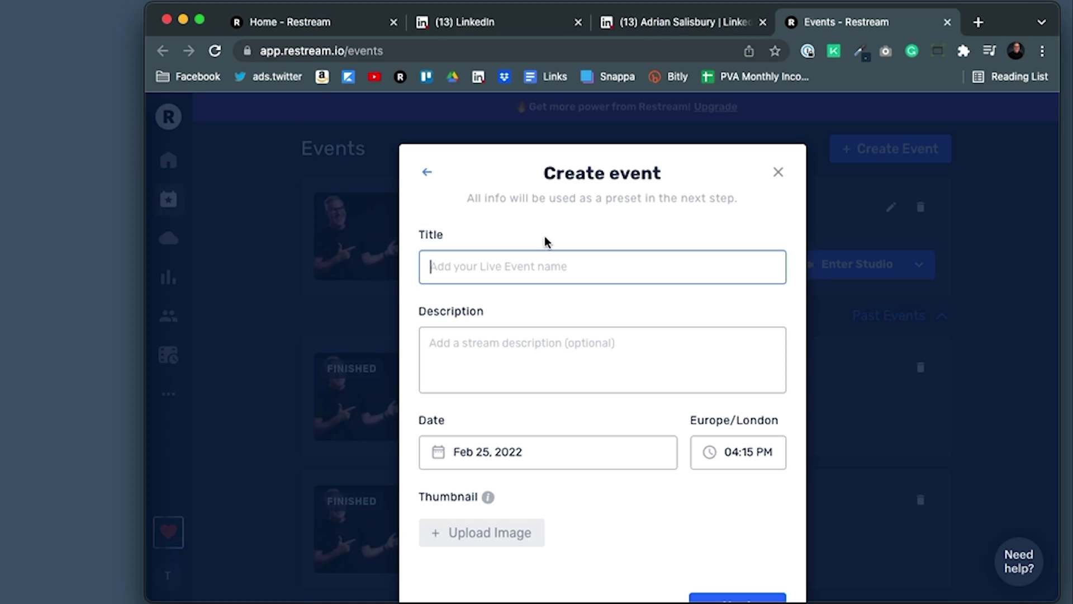
{"action": "type", "text": "First Live"}
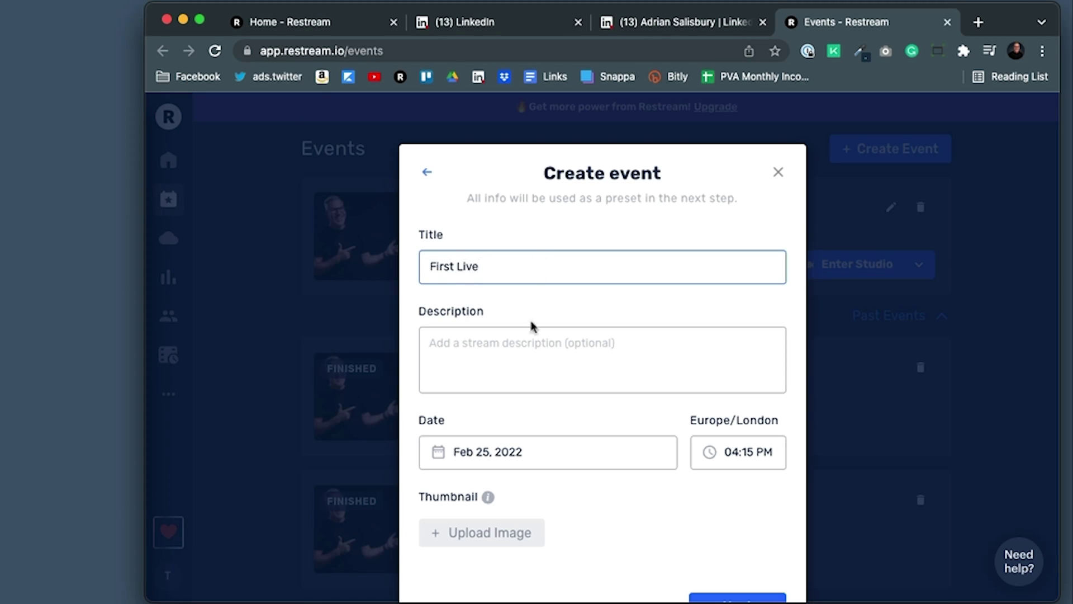
Step: Add a description inviting viewers to the first LinkedIn live, correcting 'forst' to 'first'
{"action": "left_click", "coordinate": [530, 350]}
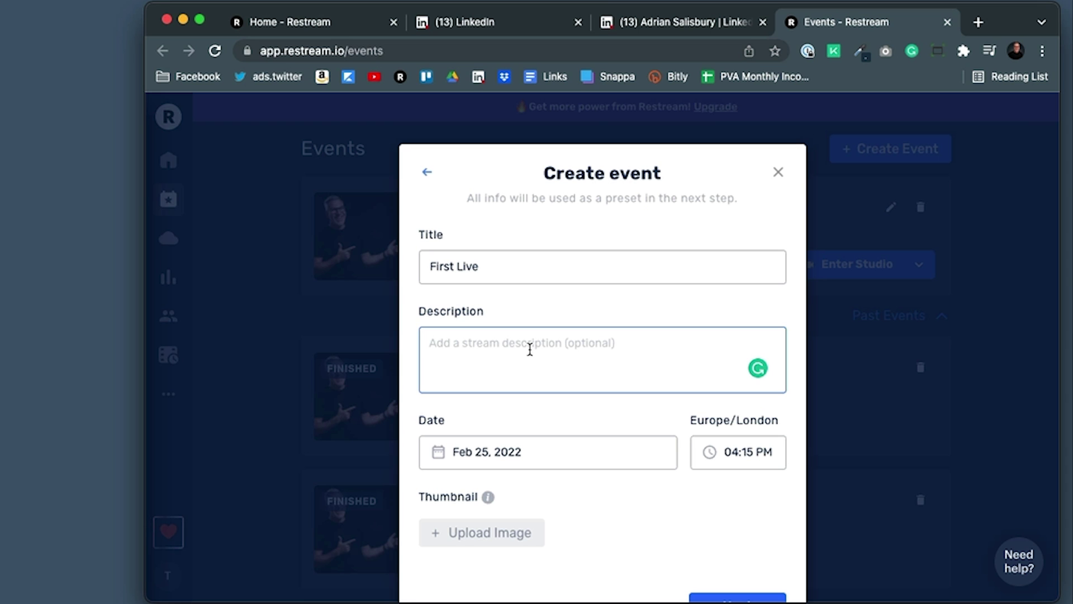
{"action": "type", "text": "Come and join me for my forst live on LinedIn"}
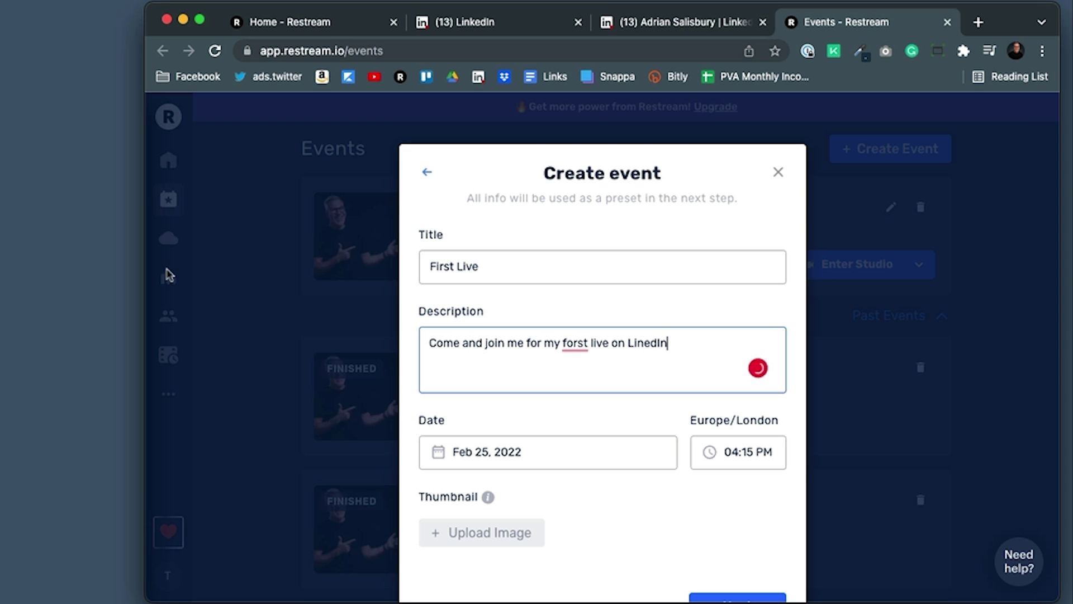
{"action": "mouse_move", "coordinate": [575, 347]}
{"action": "left_click", "coordinate": [573, 369]}
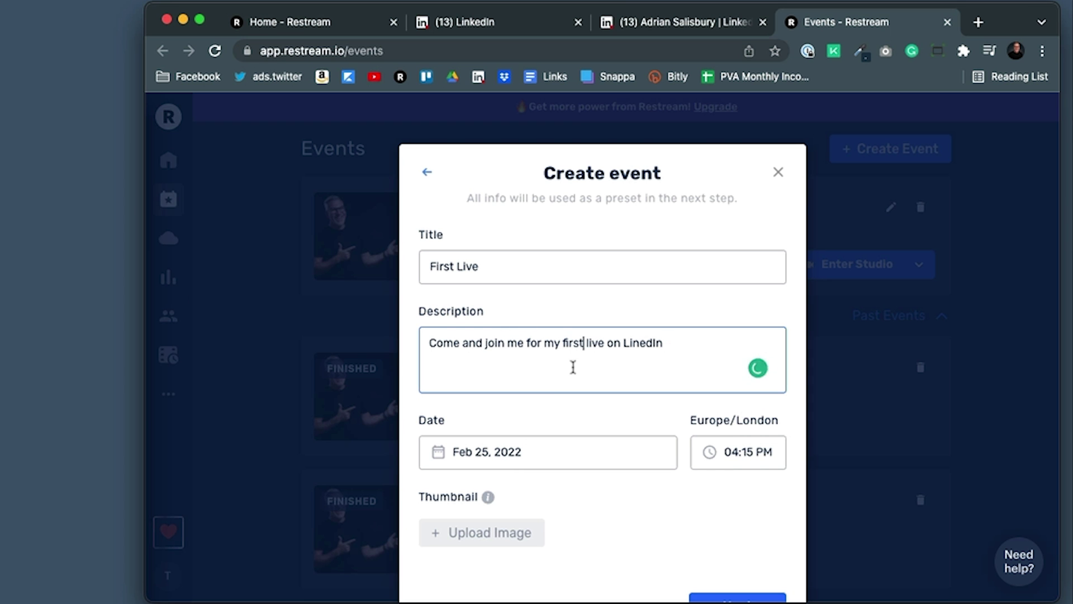
{"action": "mouse_move", "coordinate": [646, 341]}
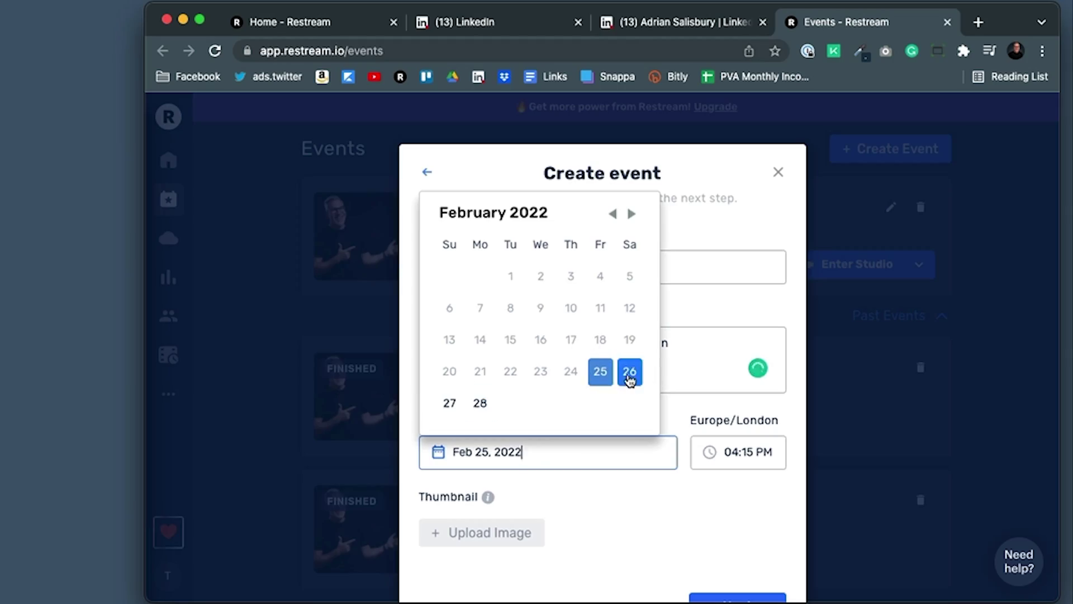
Step: Keep Feb 25, 2022 as the date and set the start time to 06:00 PM
{"action": "left_click", "coordinate": [599, 380]}
{"action": "left_click", "coordinate": [750, 450]}
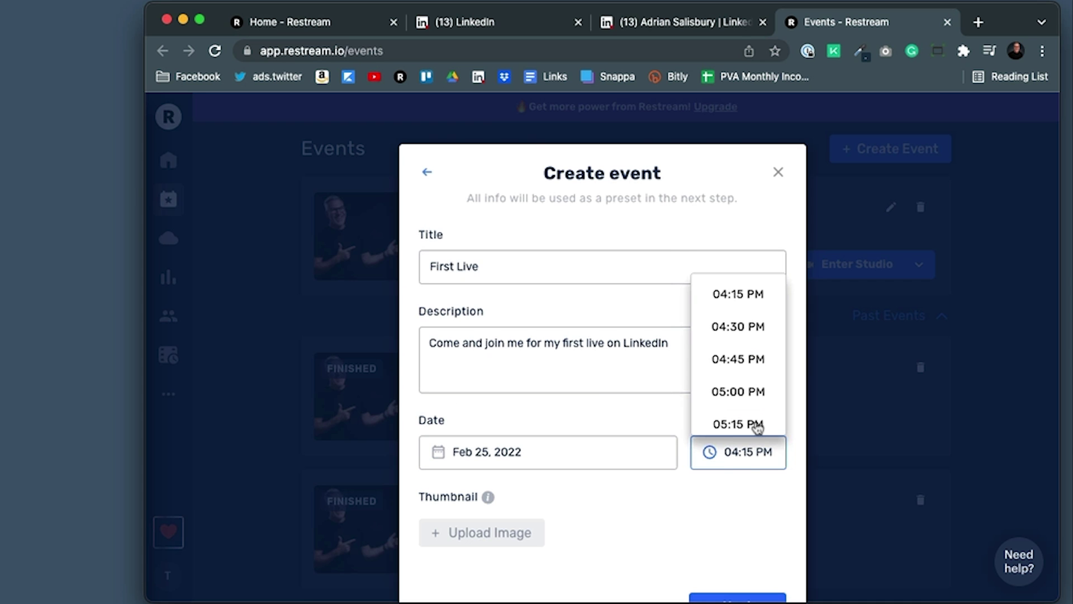
{"action": "left_click", "coordinate": [737, 391]}
{"action": "scroll", "coordinate": [639, 519], "scroll_direction": "down", "scroll_amount": 3}
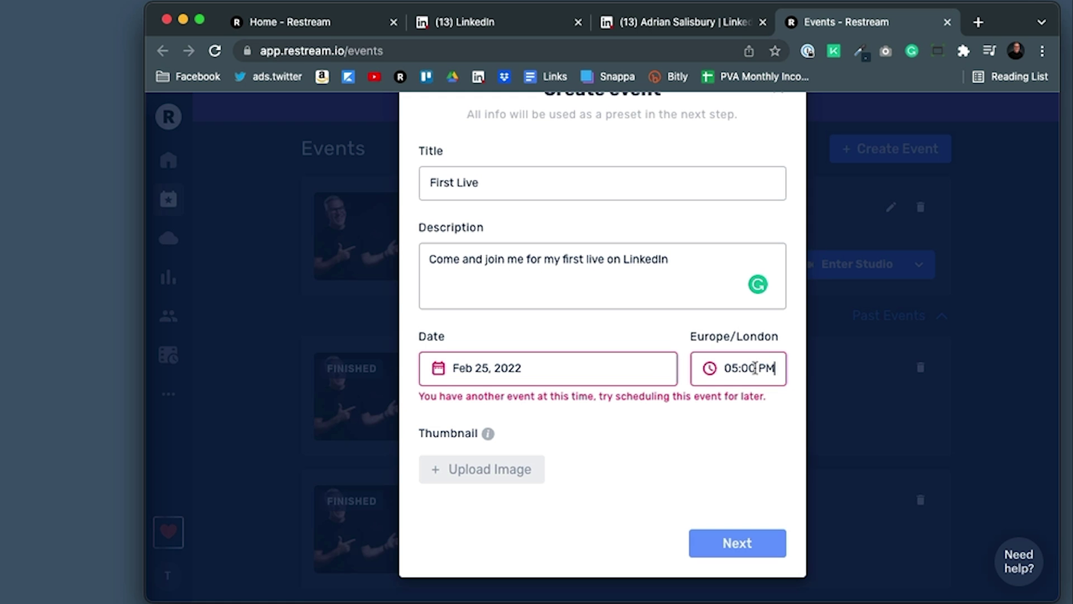
{"action": "left_click", "coordinate": [734, 369]}
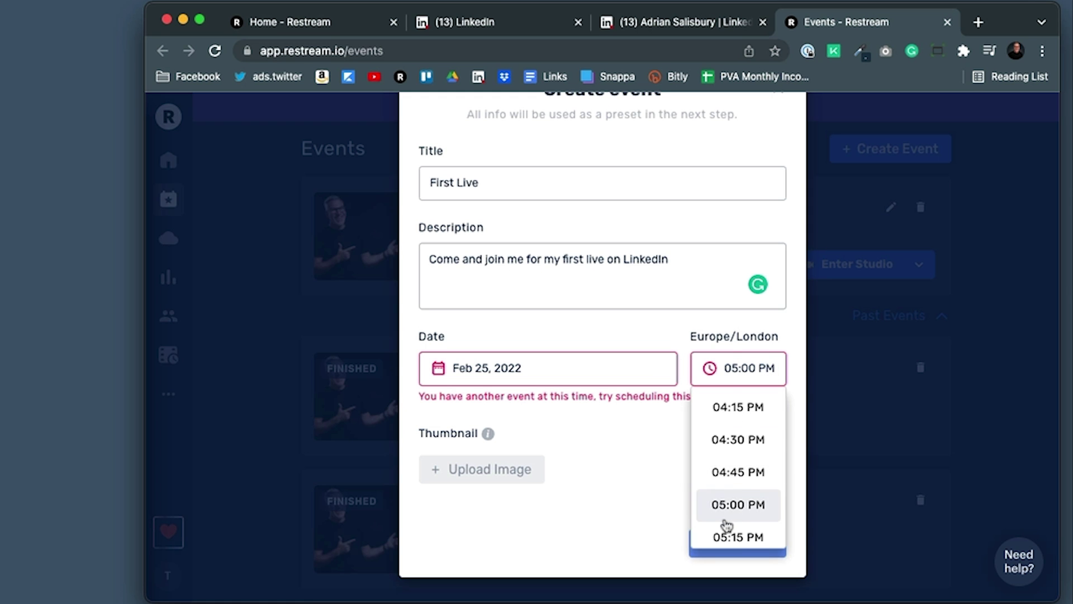
{"action": "scroll", "coordinate": [728, 520], "scroll_direction": "down", "scroll_amount": 2}
{"action": "scroll", "coordinate": [725, 520], "scroll_direction": "down", "scroll_amount": 2}
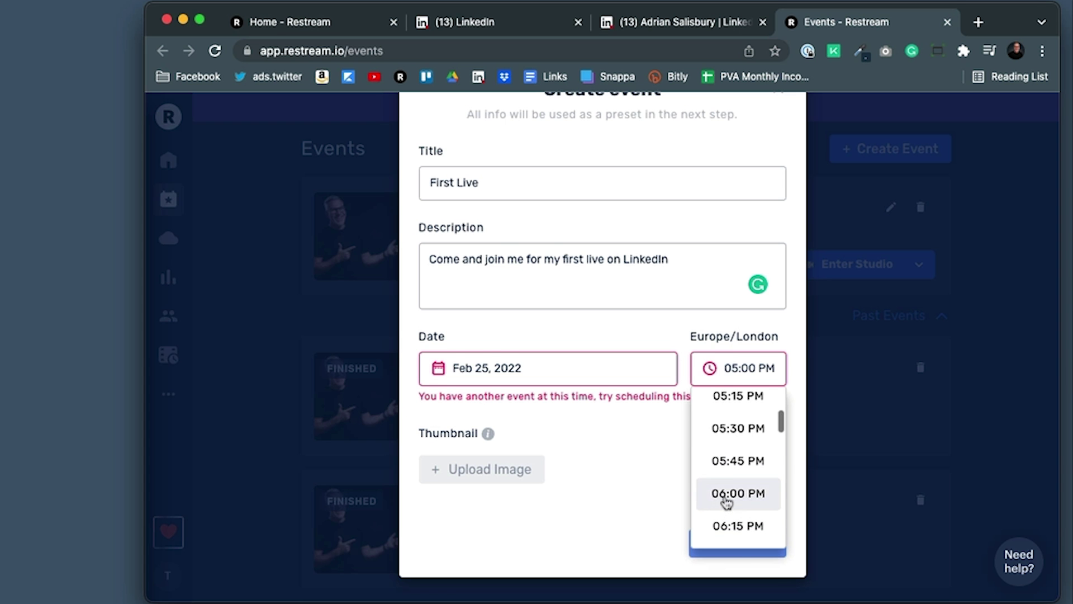
{"action": "left_click", "coordinate": [496, 482]}
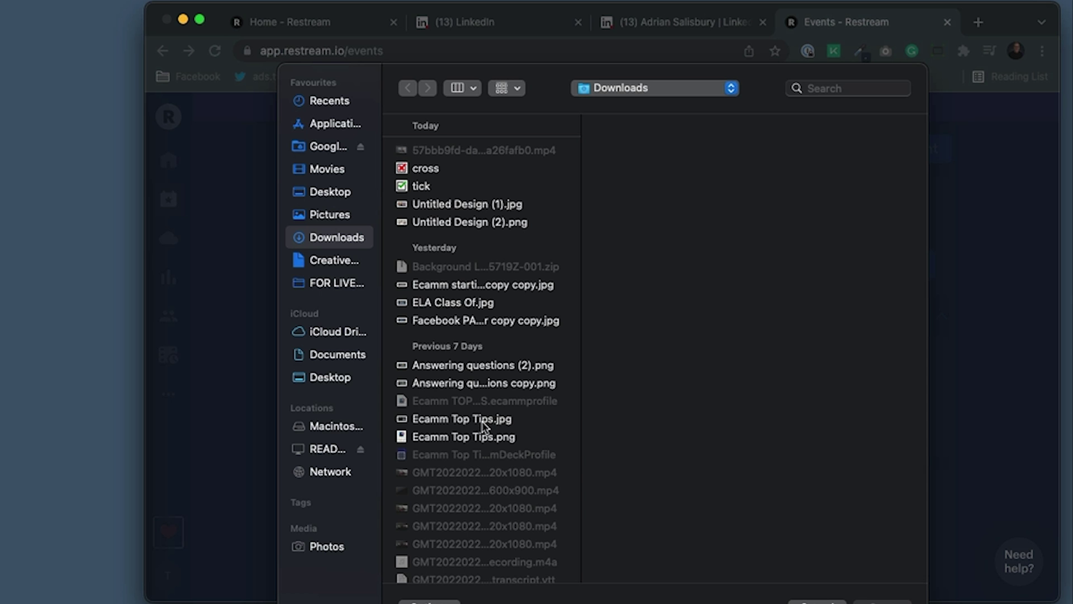
Step: Upload Ecamm Top Tips.jpg as the event thumbnail and accept the crop
{"action": "left_click", "coordinate": [485, 423]}
{"action": "left_click", "coordinate": [878, 602]}
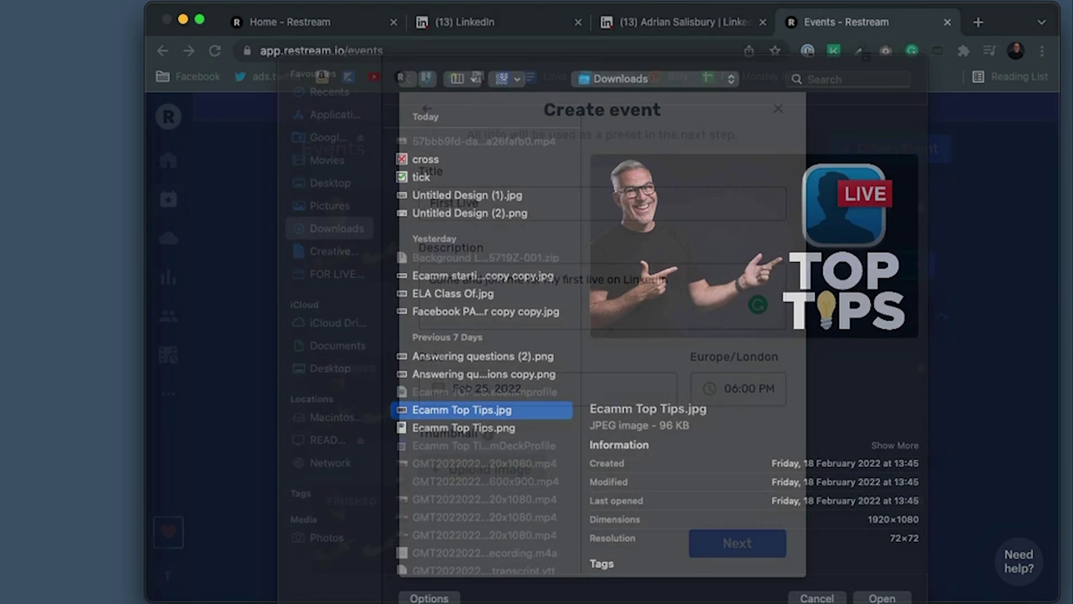
{"action": "left_click", "coordinate": [738, 522]}
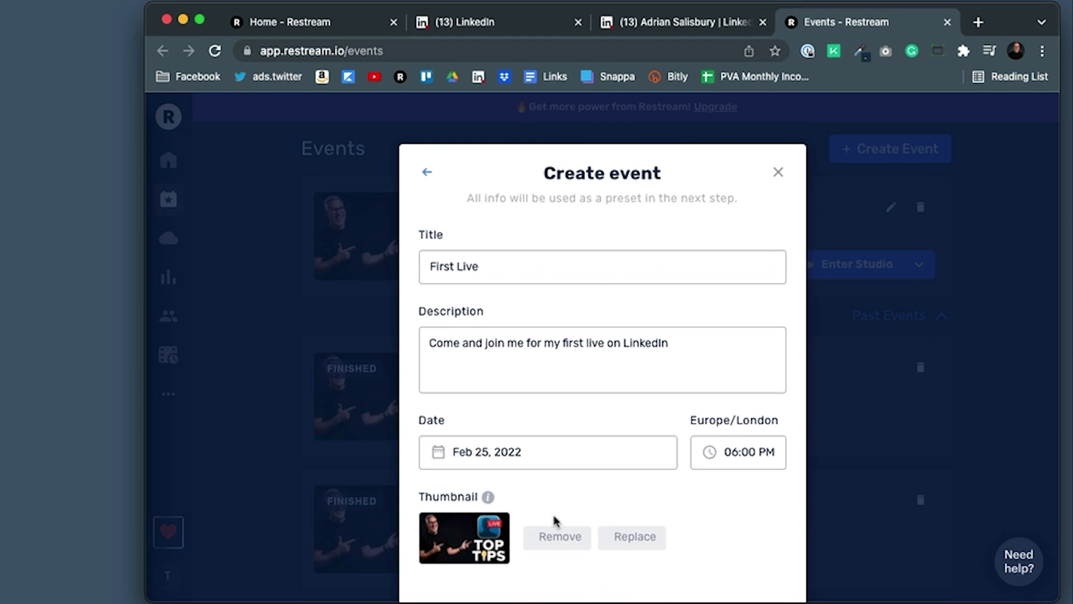
{"action": "scroll", "coordinate": [728, 544], "scroll_direction": "down", "scroll_amount": 2}
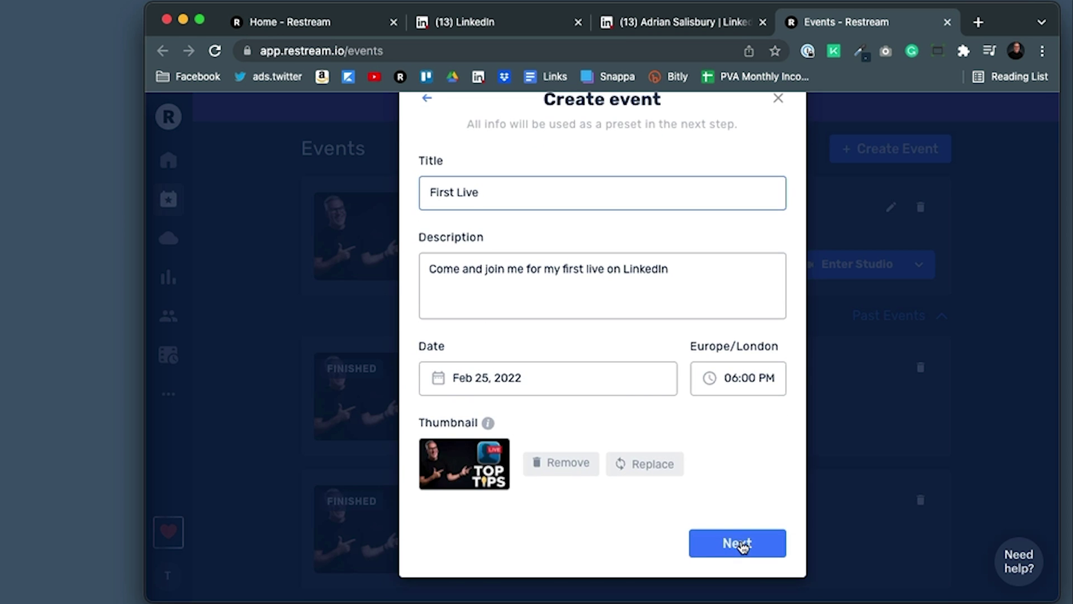
Step: On the destinations page, turn off the Ecamm Live channel and the Facebook community and profile
{"action": "left_click", "coordinate": [739, 543]}
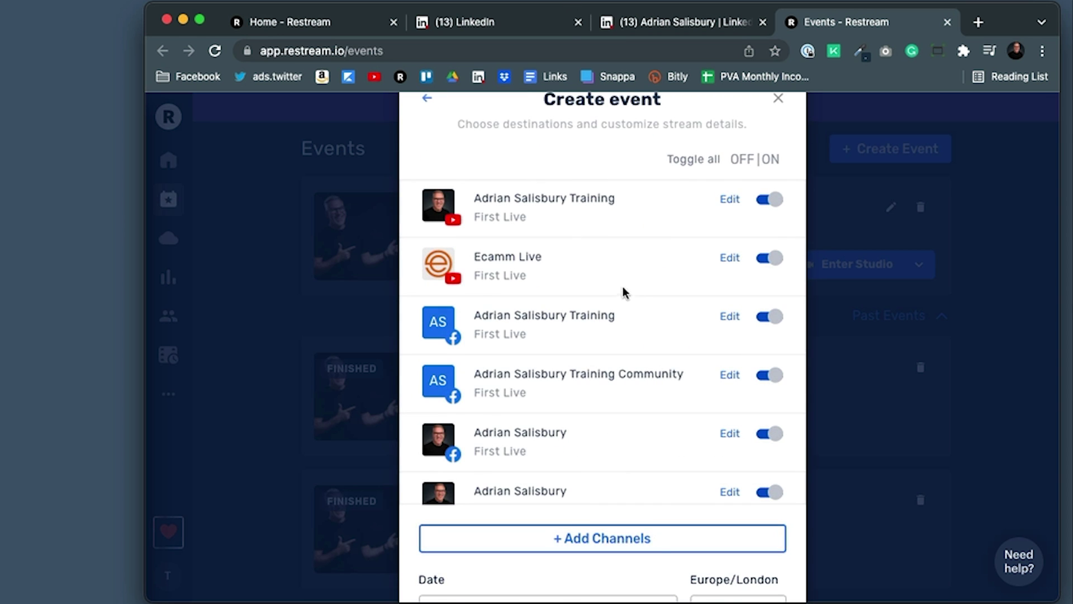
{"action": "scroll", "coordinate": [623, 286], "scroll_direction": "up", "scroll_amount": 2}
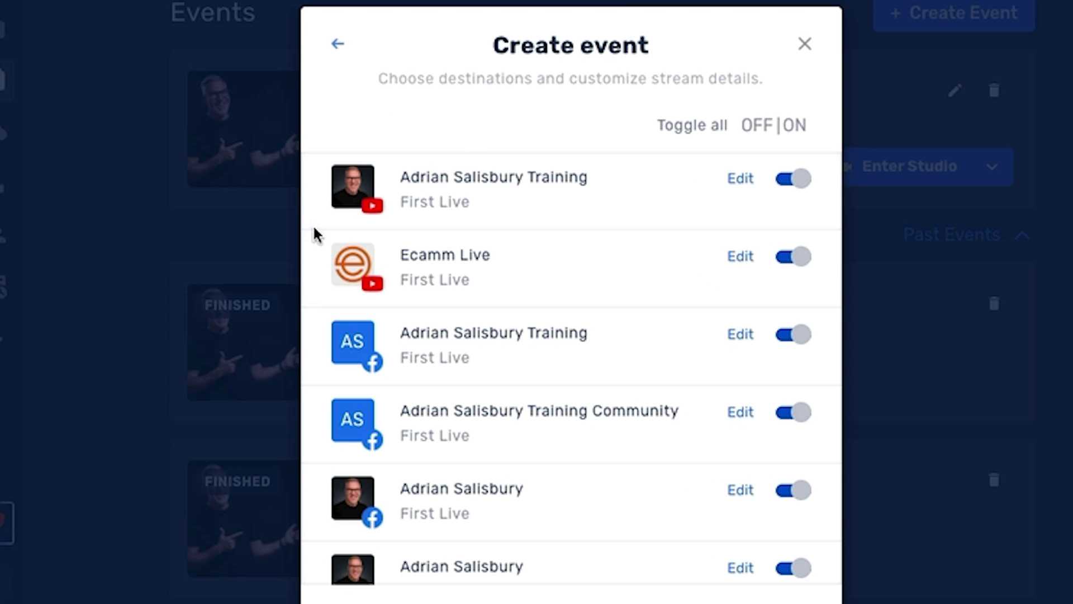
{"action": "scroll", "coordinate": [526, 219], "scroll_direction": "down", "scroll_amount": 2}
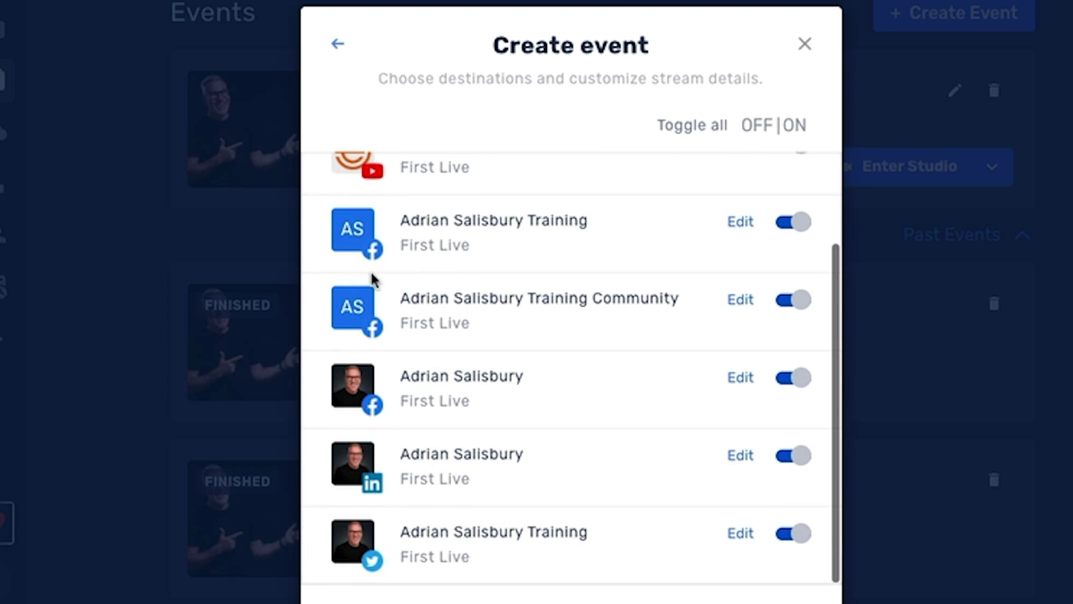
{"action": "scroll", "coordinate": [374, 280], "scroll_direction": "up", "scroll_amount": 2}
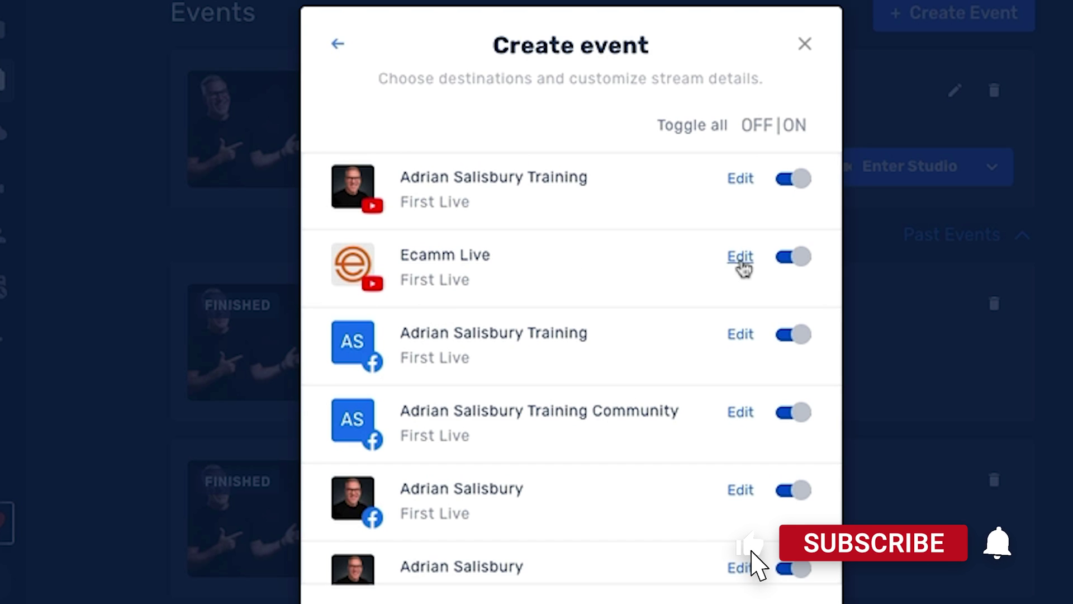
{"action": "left_click", "coordinate": [791, 258]}
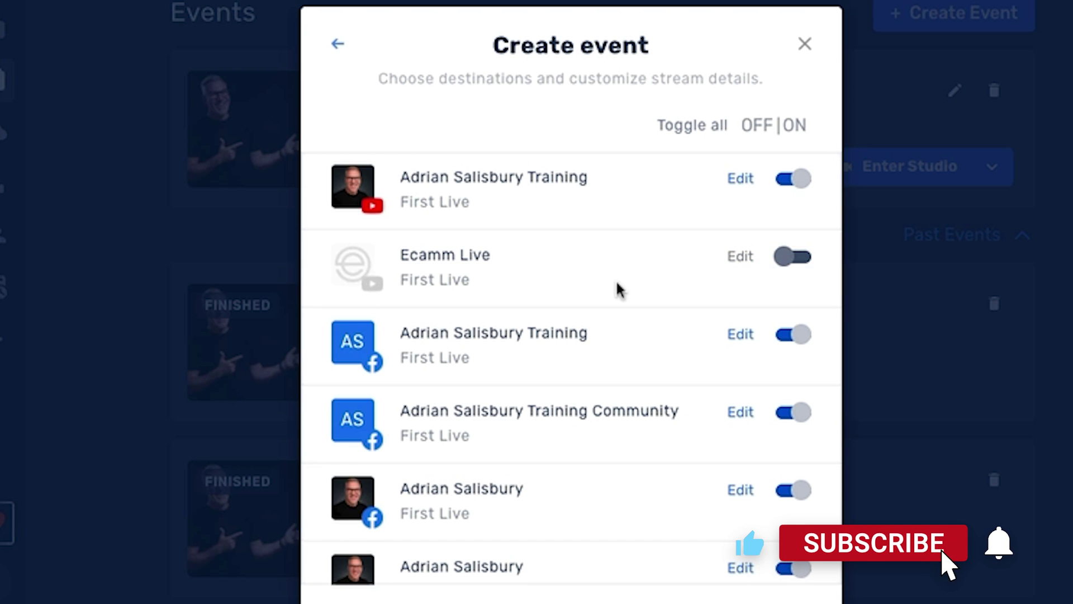
{"action": "scroll", "coordinate": [619, 289], "scroll_direction": "down", "scroll_amount": 2}
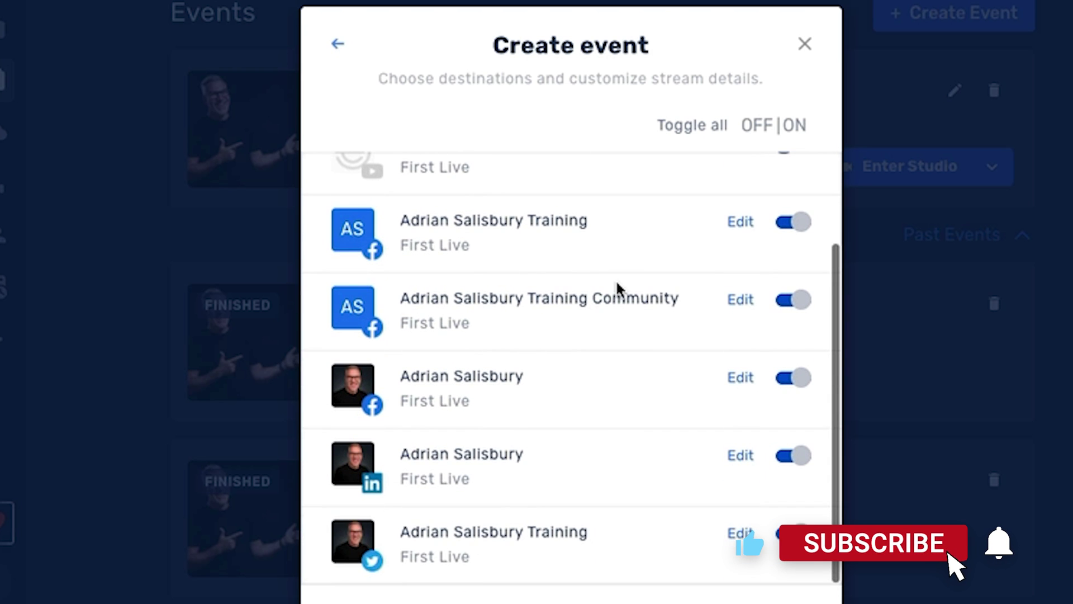
{"action": "left_click", "coordinate": [790, 302]}
{"action": "left_click", "coordinate": [791, 379]}
Step: Turn off Twitter, the Facebook training page and the YouTube channel, then create the event
{"action": "scroll", "coordinate": [628, 434], "scroll_direction": "down", "scroll_amount": 3}
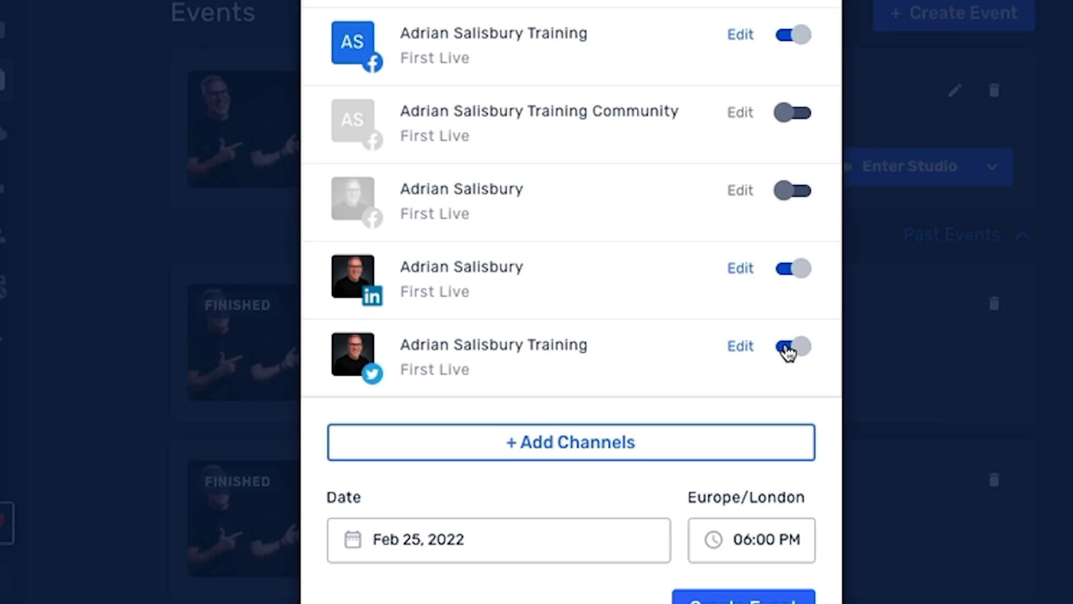
{"action": "left_click", "coordinate": [789, 349]}
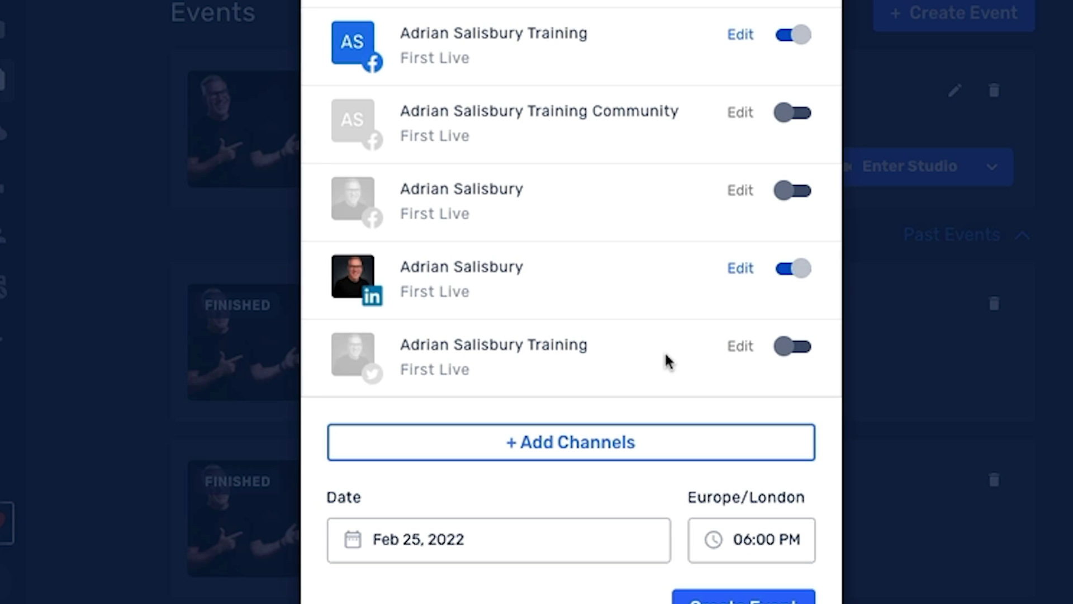
{"action": "scroll", "coordinate": [667, 360], "scroll_direction": "up", "scroll_amount": 3}
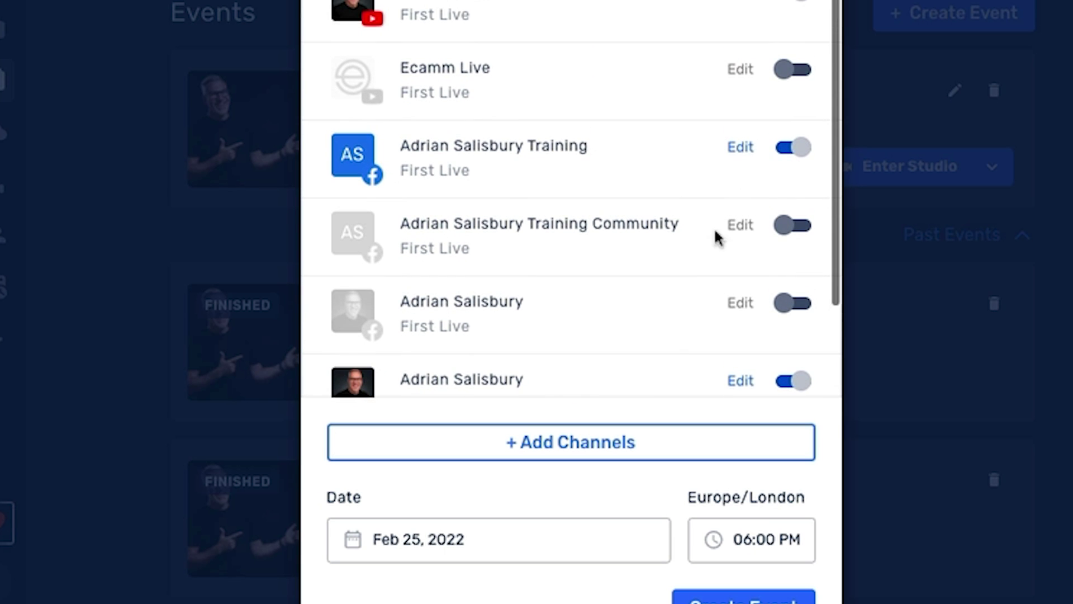
{"action": "left_click", "coordinate": [795, 157]}
{"action": "scroll", "coordinate": [660, 175], "scroll_direction": "up", "scroll_amount": 3}
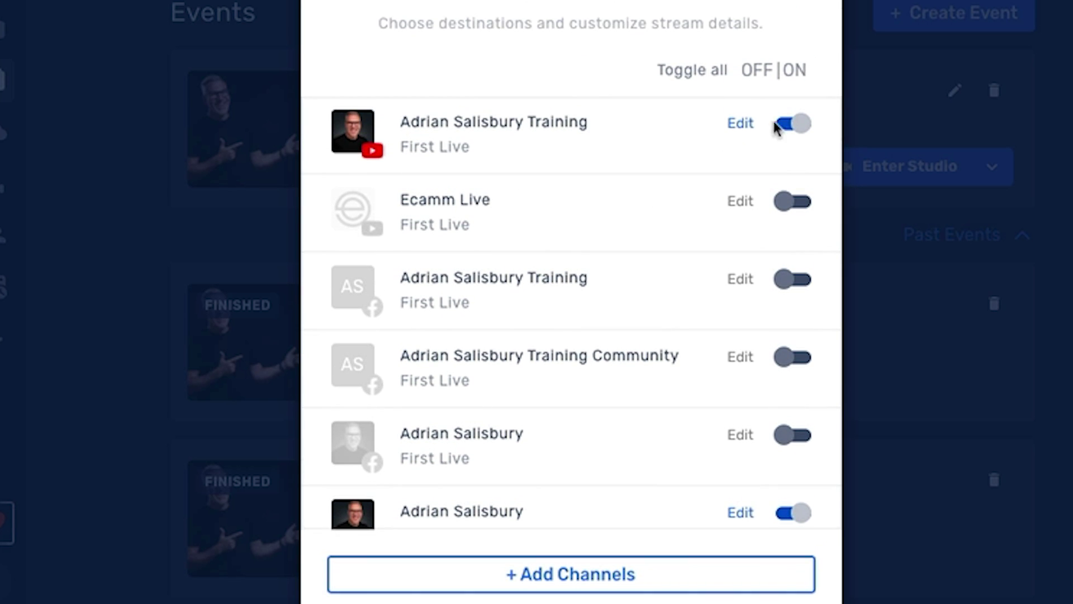
{"action": "left_click", "coordinate": [789, 125]}
{"action": "scroll", "coordinate": [645, 290], "scroll_direction": "down", "scroll_amount": 5}
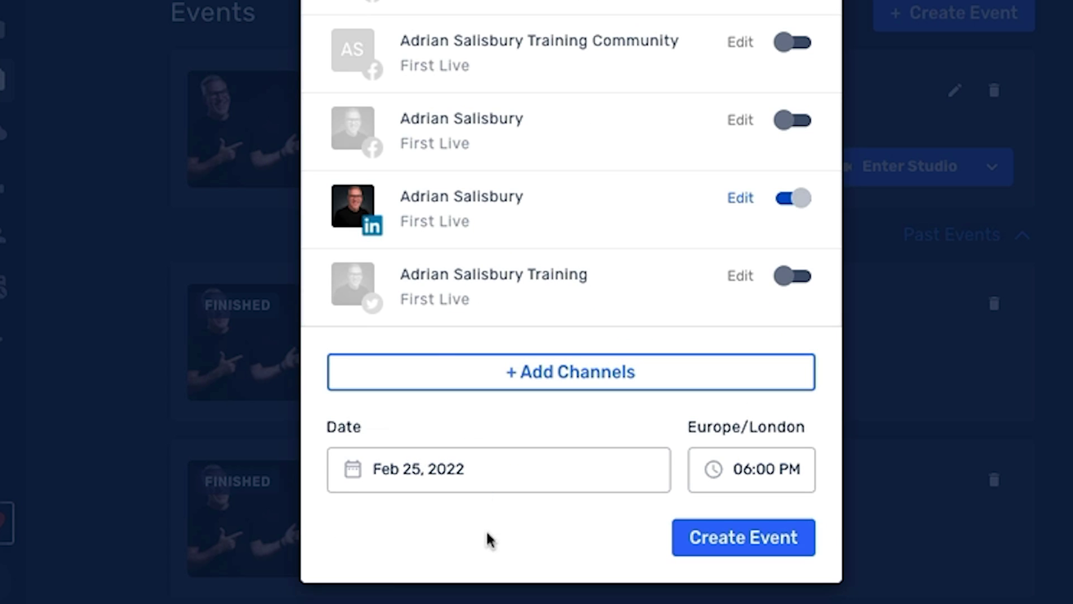
{"action": "left_click", "coordinate": [728, 549]}
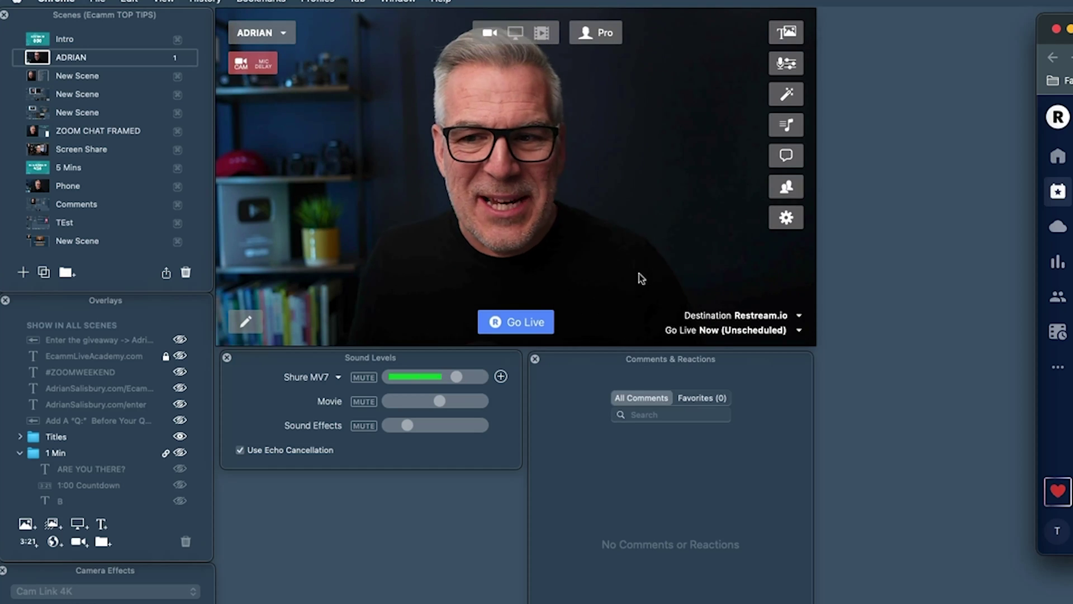
Step: Back in Ecamm Live, set the Restream broadcast to go live at the Ecamm Live TOP TIPS! event
{"action": "left_click", "coordinate": [651, 270]}
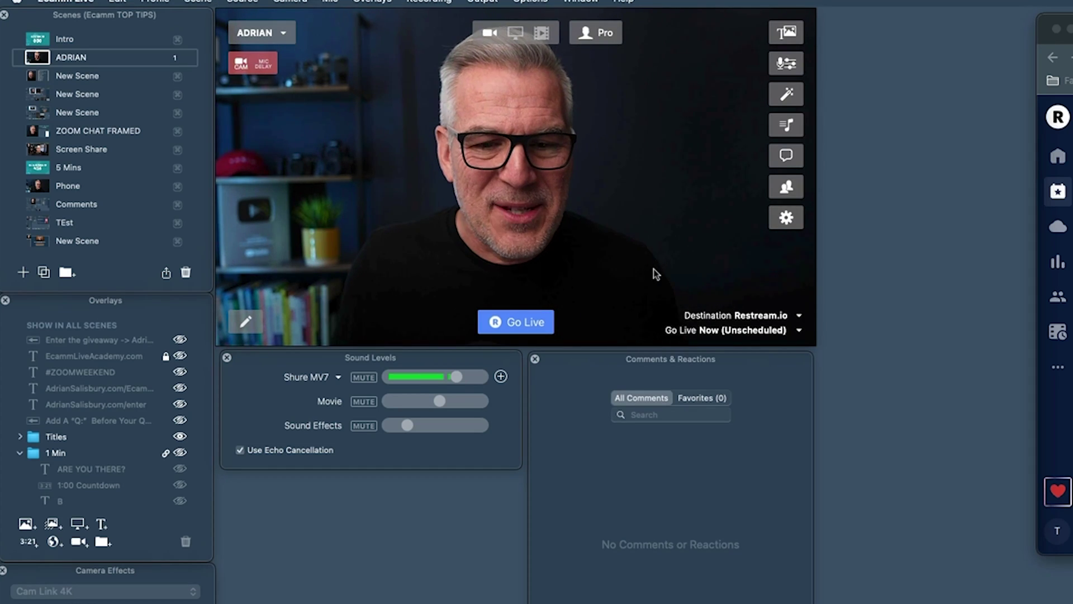
{"action": "left_click", "coordinate": [727, 331]}
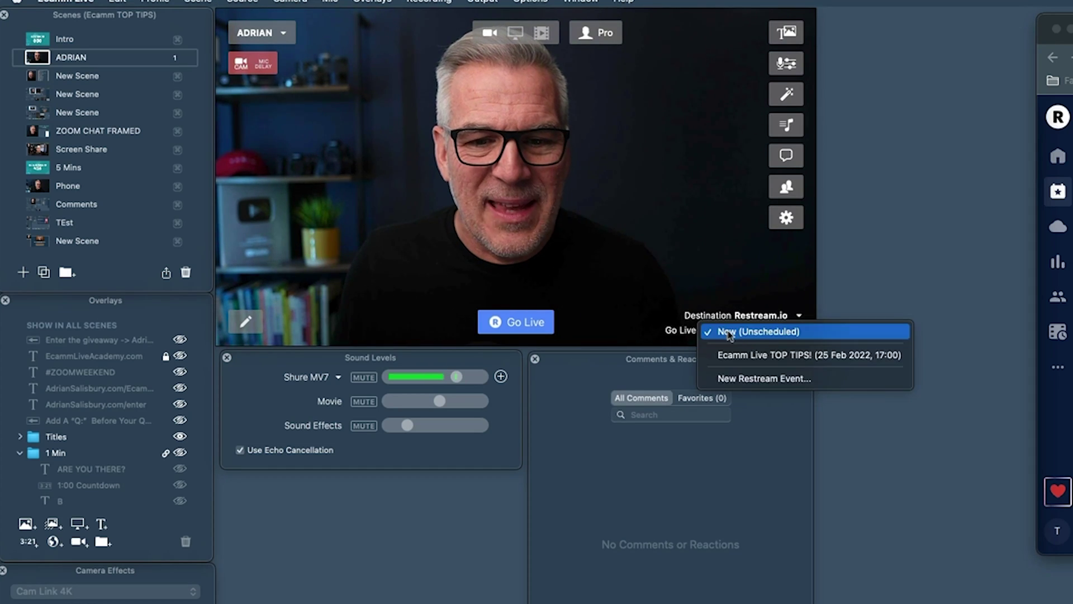
{"action": "left_click", "coordinate": [740, 358]}
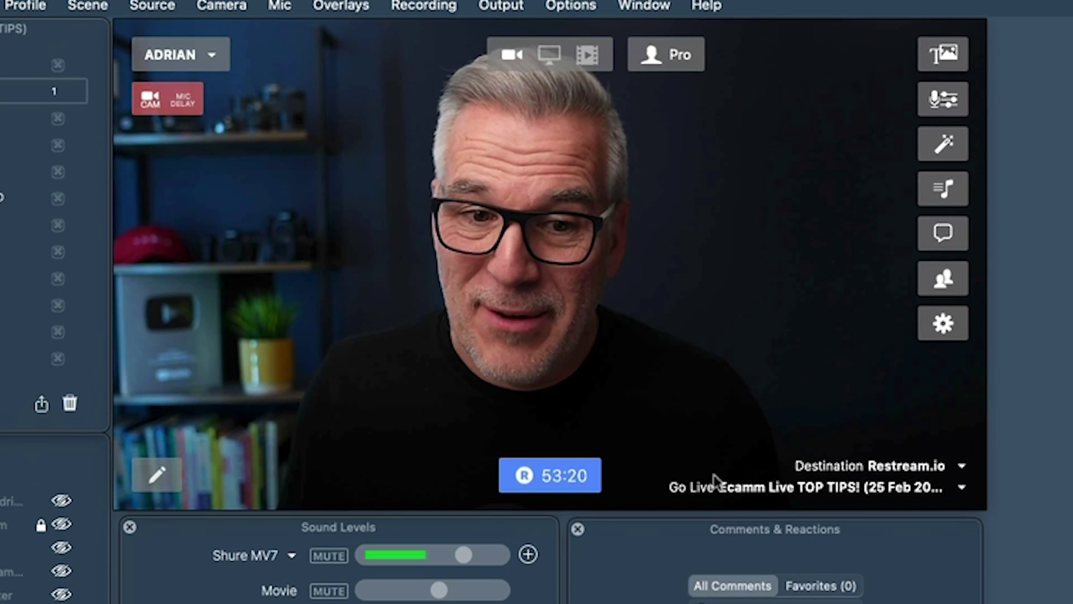